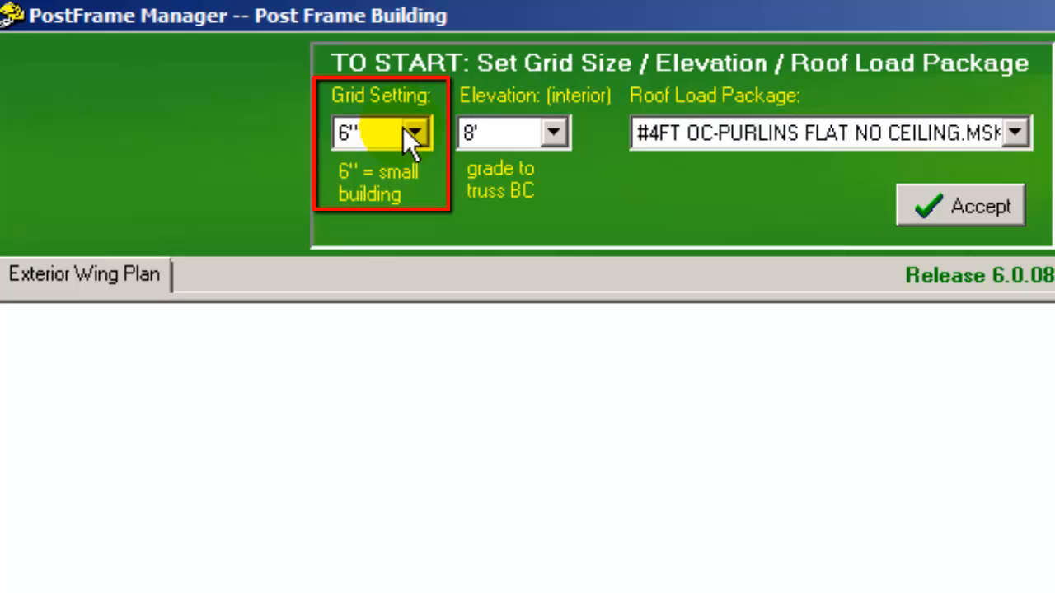
- Keep the 6" grid setting for a small building and set the interior elevation to 11'
click(417, 130)
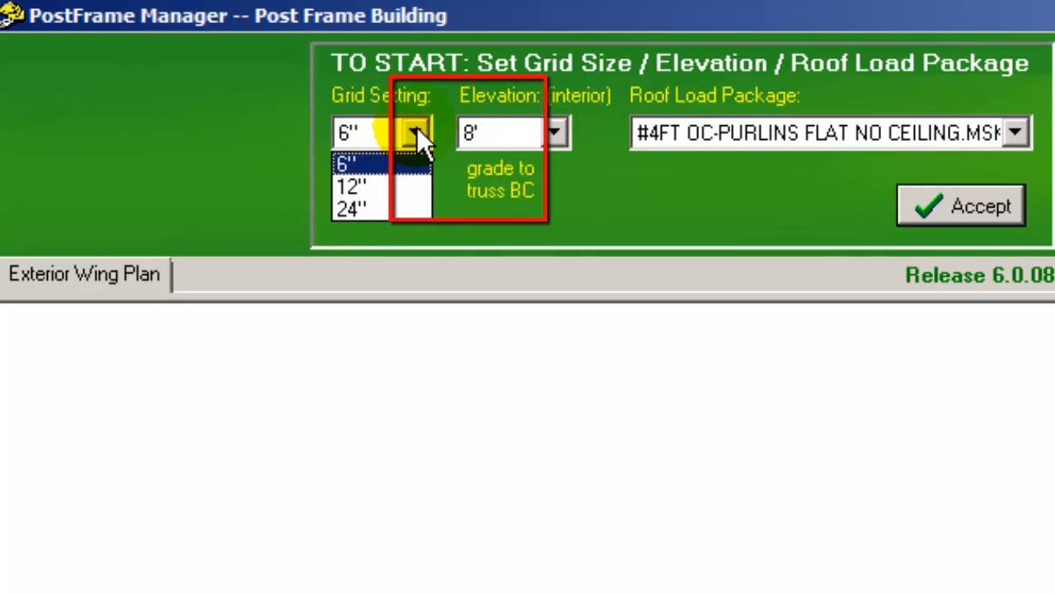
click(417, 130)
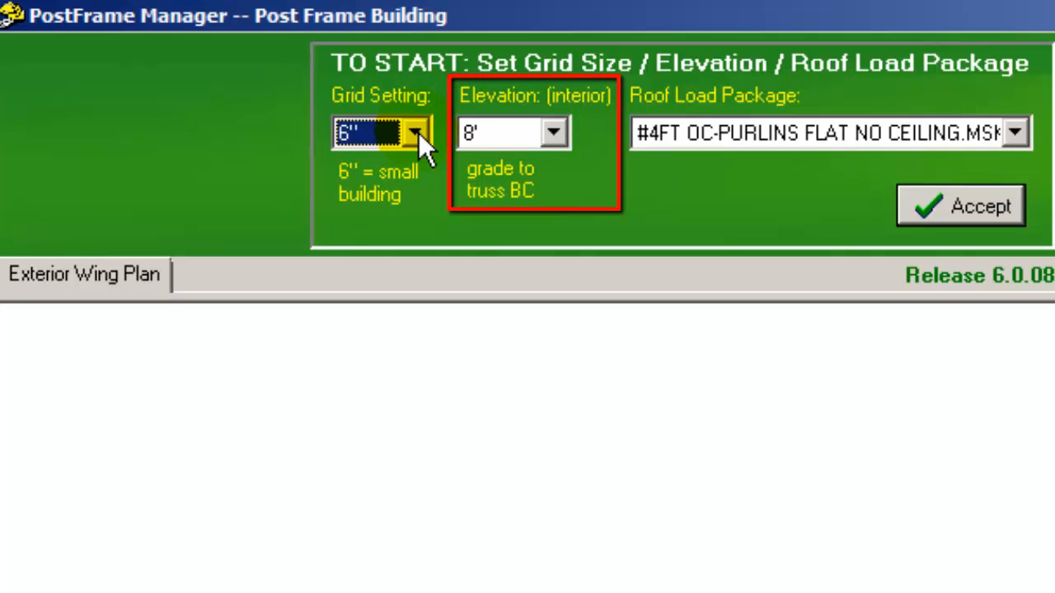
click(554, 133)
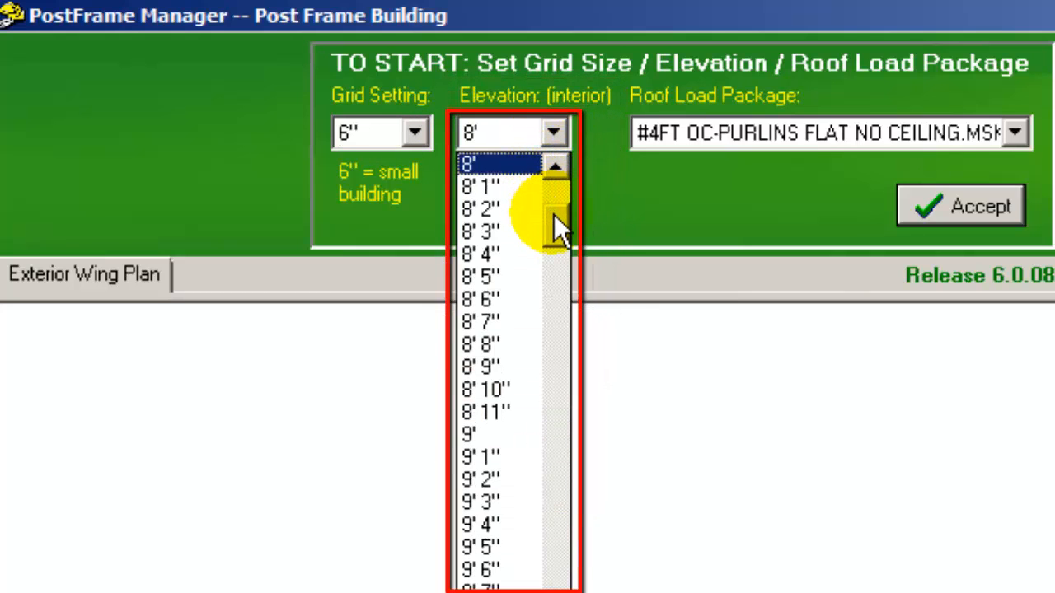
drag(554, 216, 551, 263)
click(503, 390)
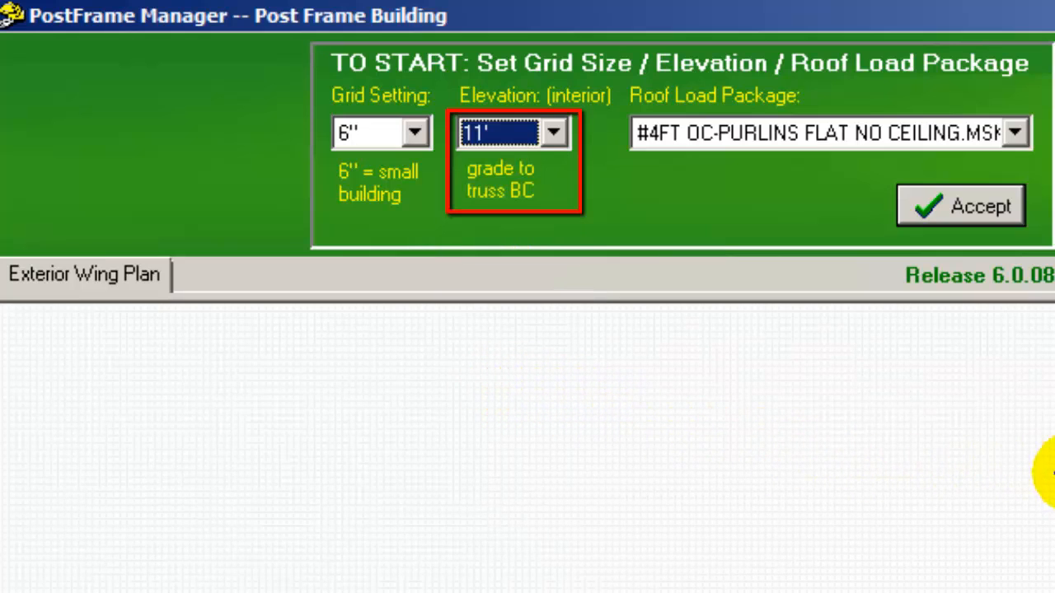
- Choose the roof load package #8FT OC-PURLINS EDGE NO CEILING and accept the starting settings
click(1016, 135)
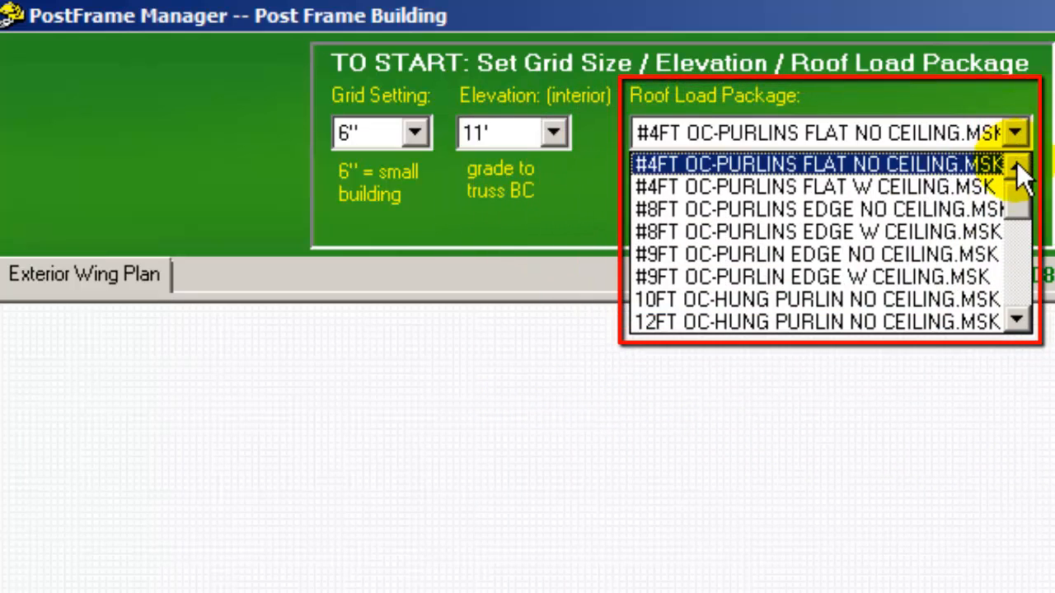
mouse_move(1017, 200)
mouse_down()
mouse_move(1022, 260)
mouse_move(1022, 207)
mouse_up()
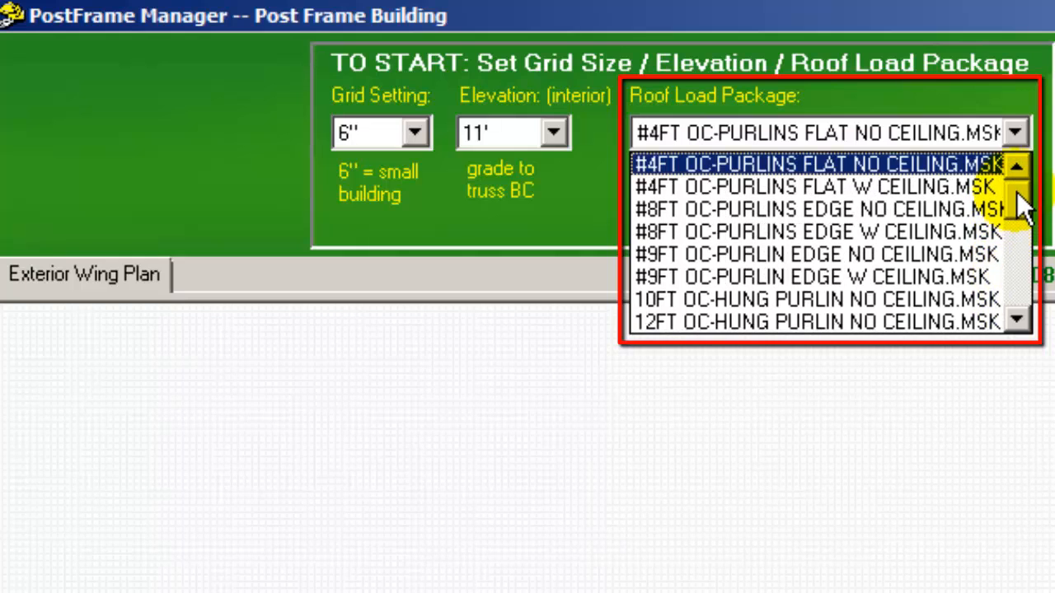
click(961, 206)
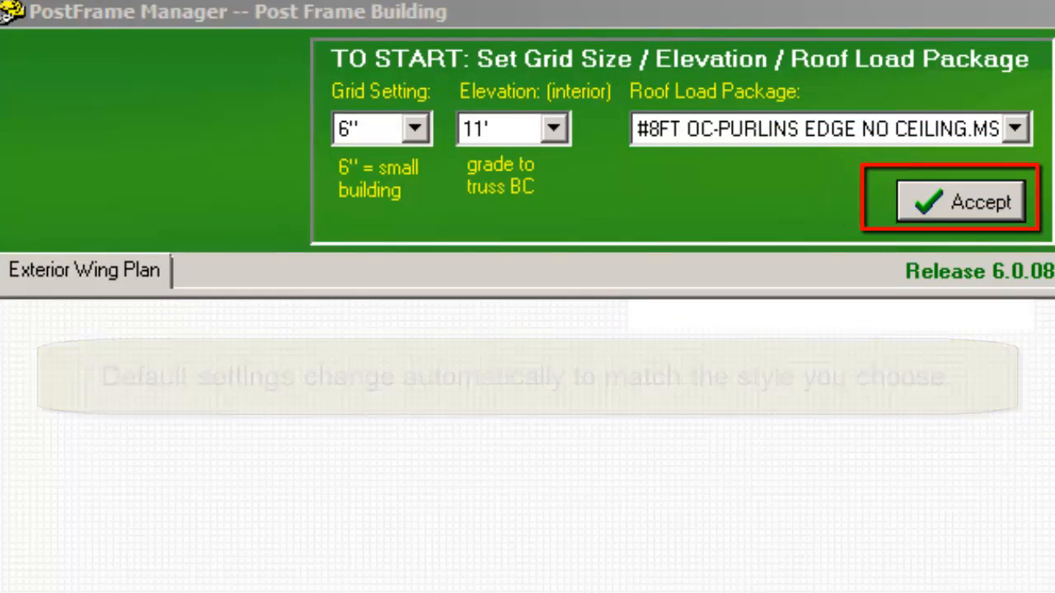
click(1015, 201)
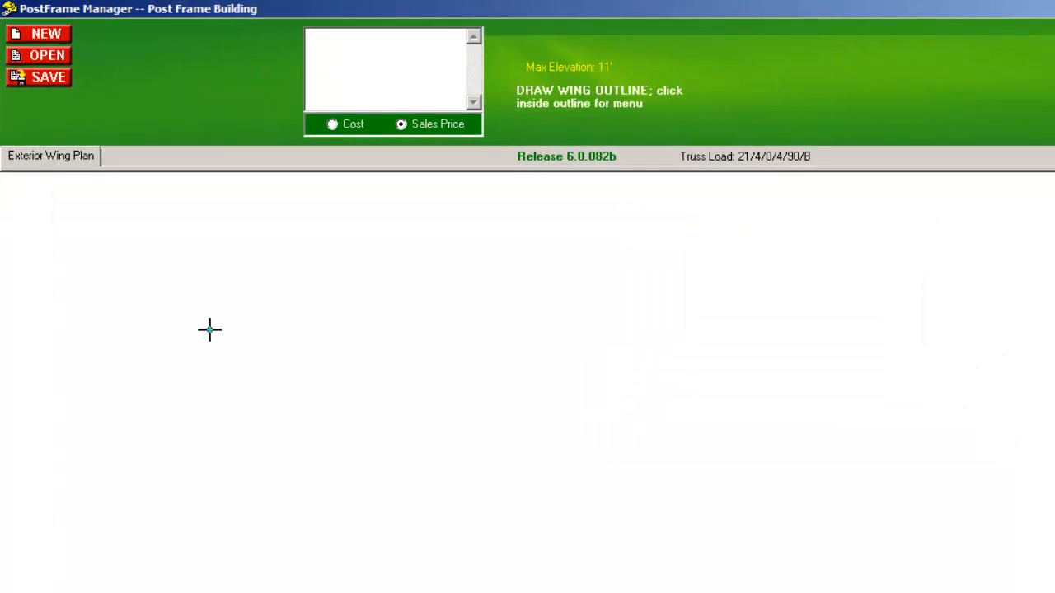
- Draw a rectangular wing outline about 55' 6" long by 36' deep on the drawing grid
drag(265, 420, 287, 445)
drag(215, 335, 643, 545)
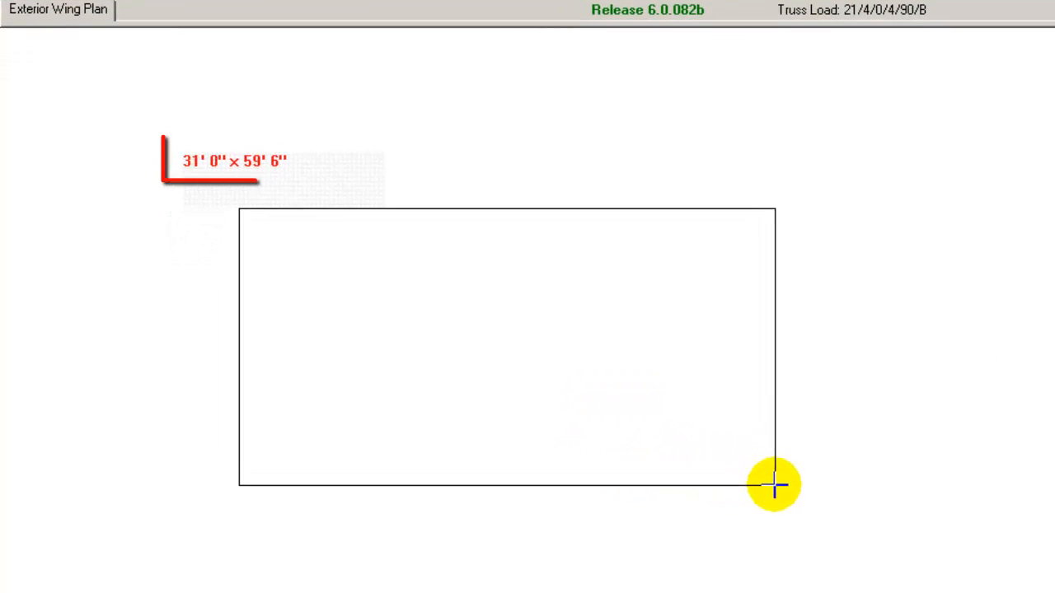
drag(775, 486, 739, 531)
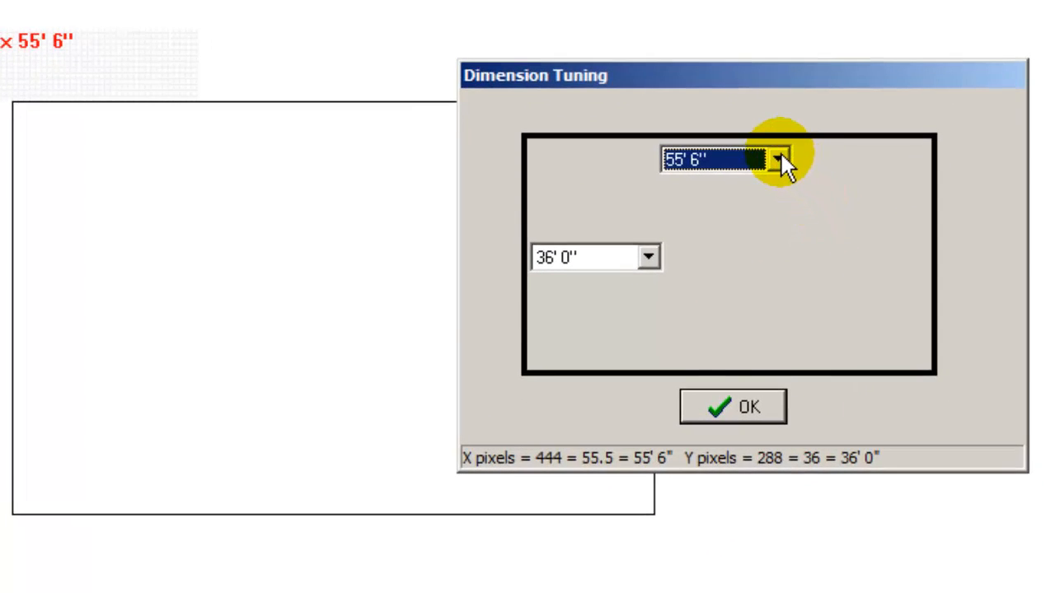
- Set the wing's horizontal dimension to 56' 0" and accept the dimension tuning
click(779, 159)
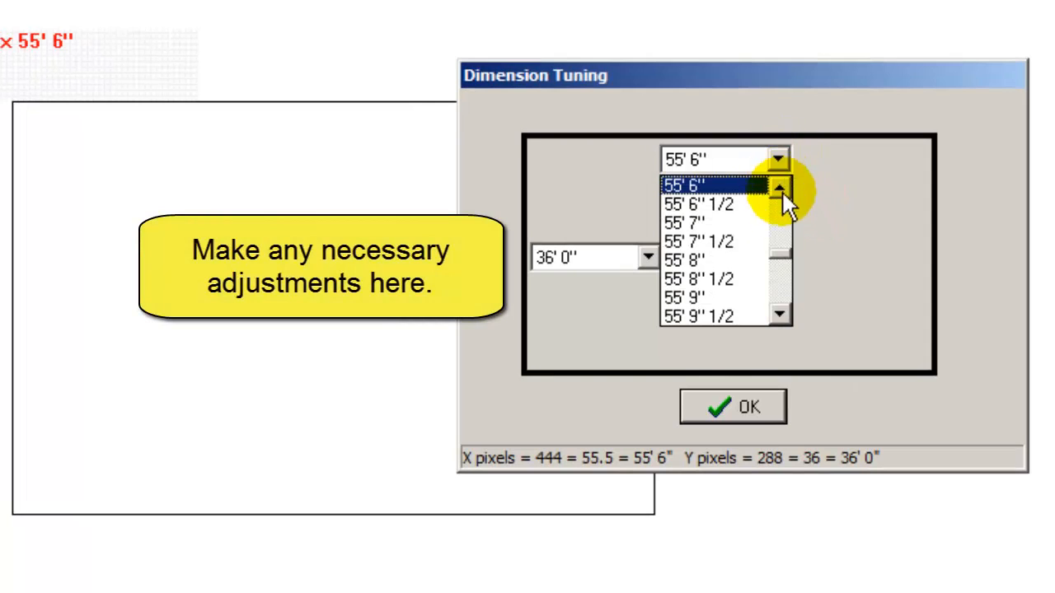
click(779, 315)
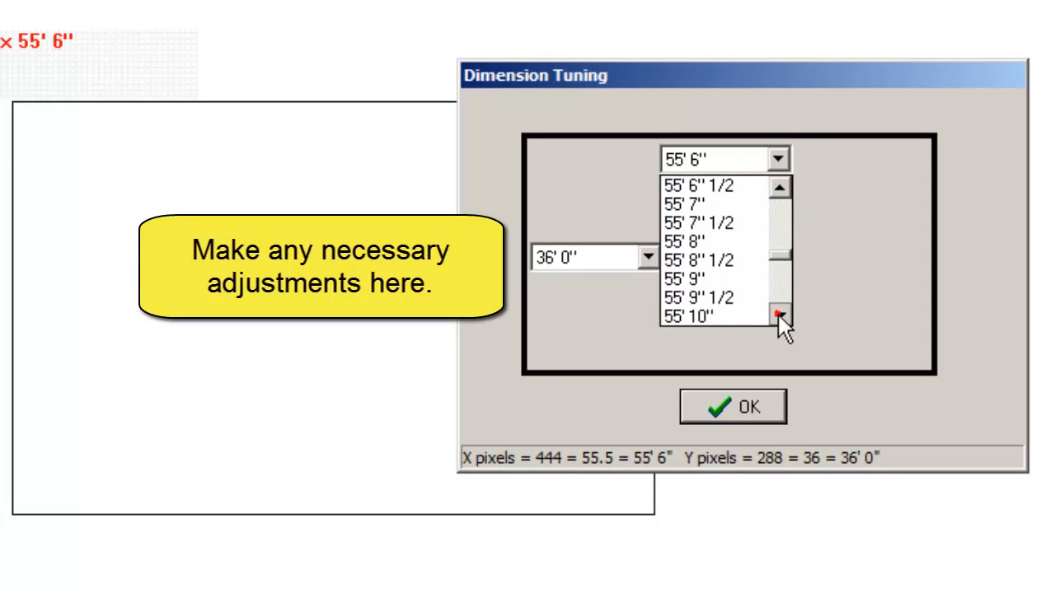
click(779, 314)
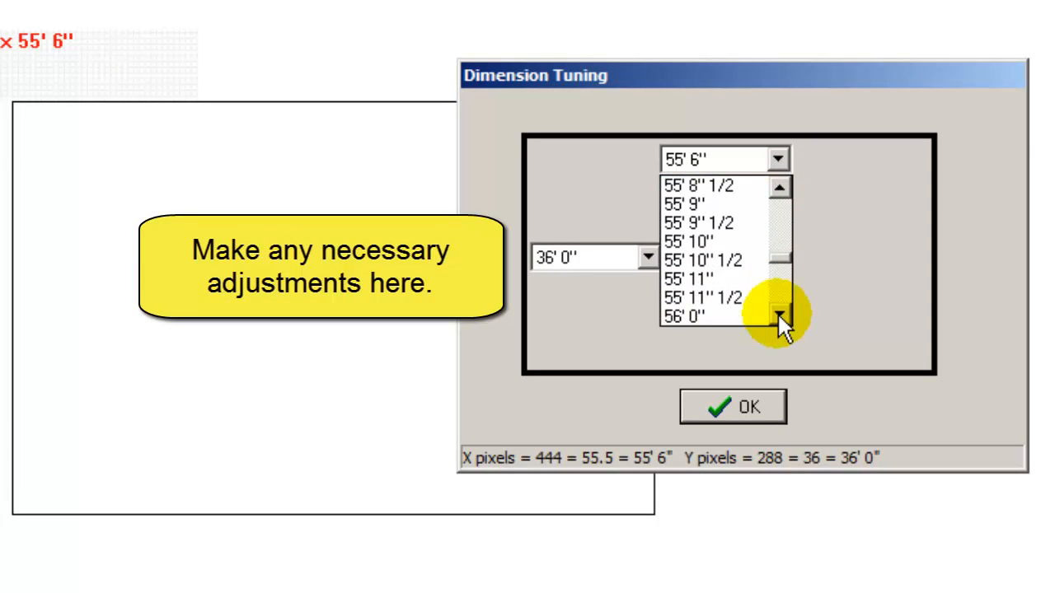
click(712, 316)
click(743, 404)
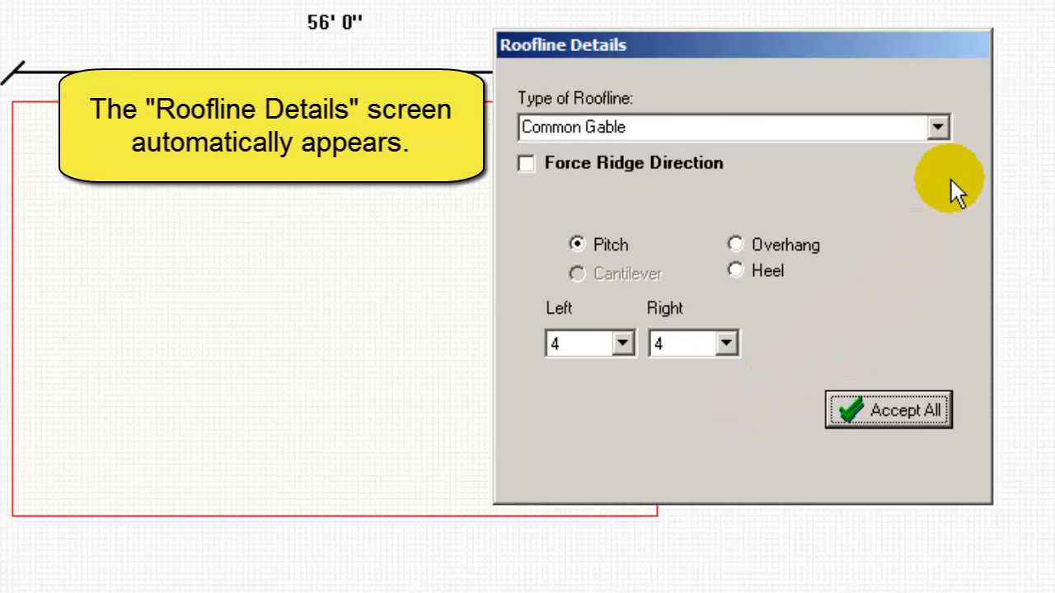
- Set the wing's roofline type to Common Gable without forcing the ridge direction
click(939, 127)
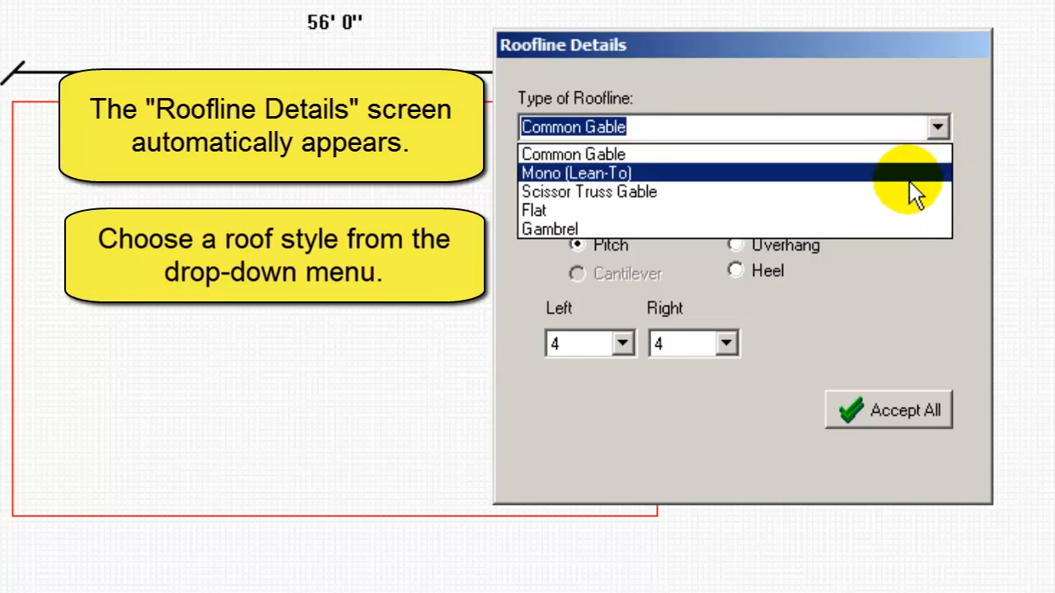
click(901, 155)
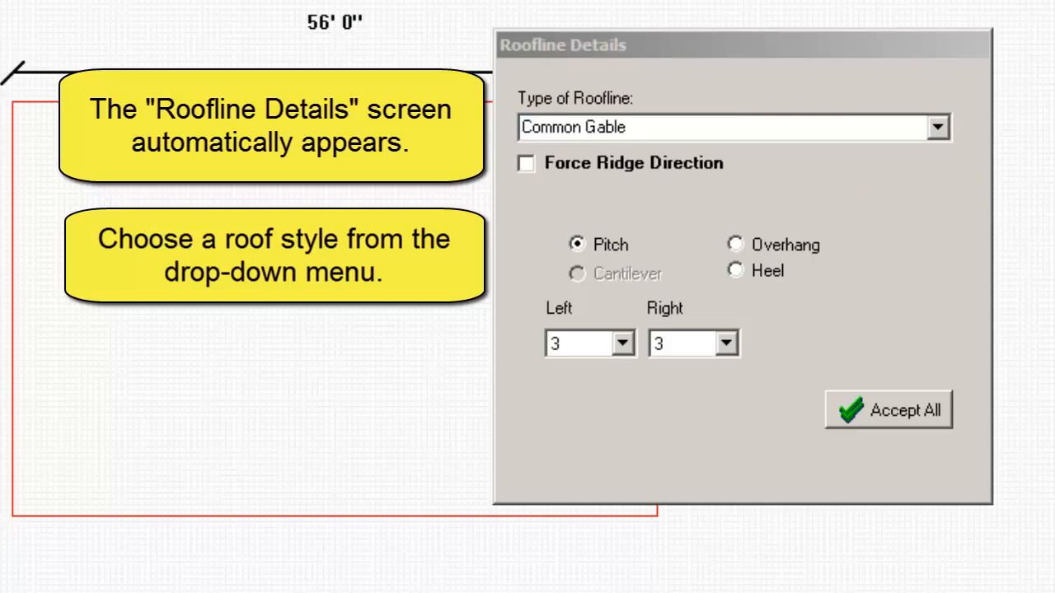
click(526, 164)
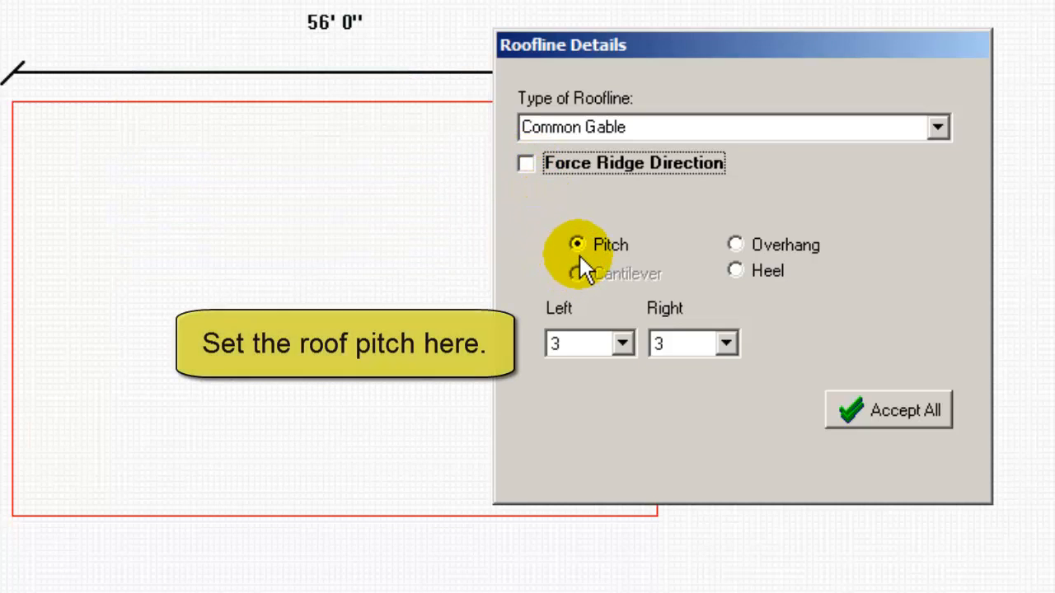
- Set the left roof pitch to 4, check the overhang and heel options, and accept all roofline details
click(622, 343)
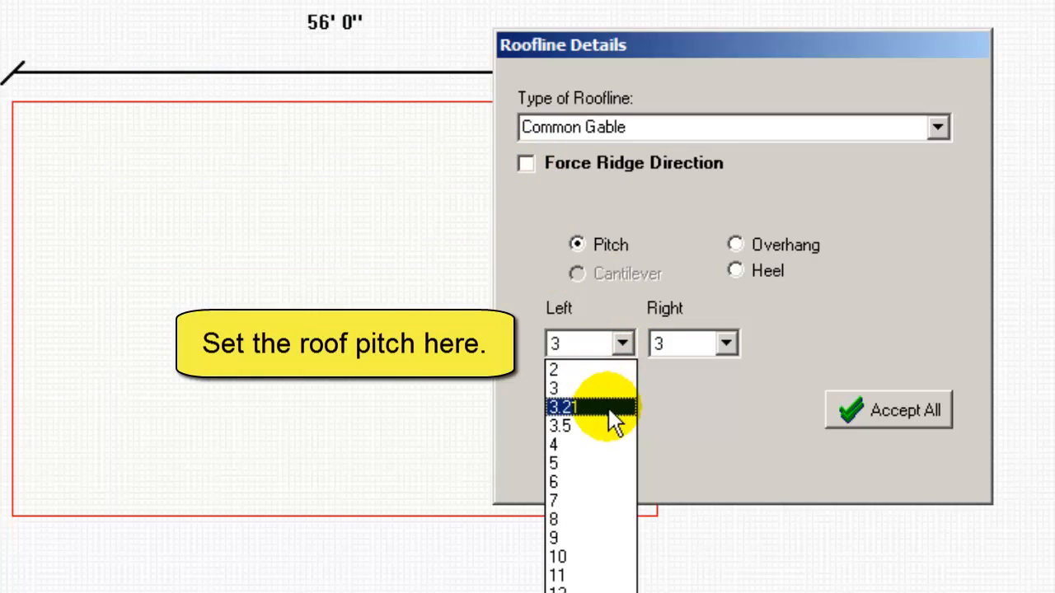
click(605, 445)
click(735, 244)
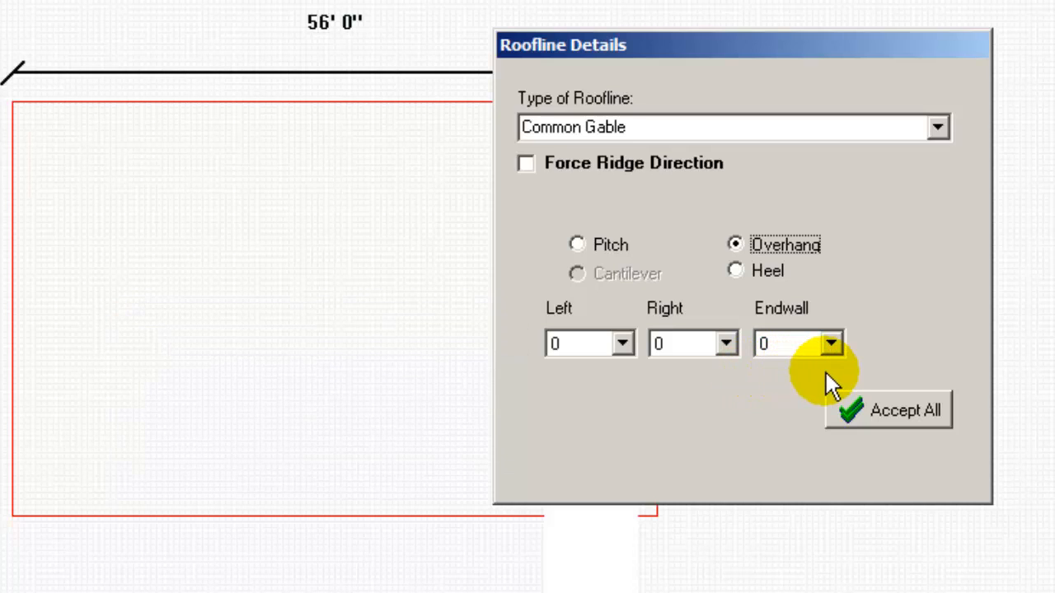
click(735, 270)
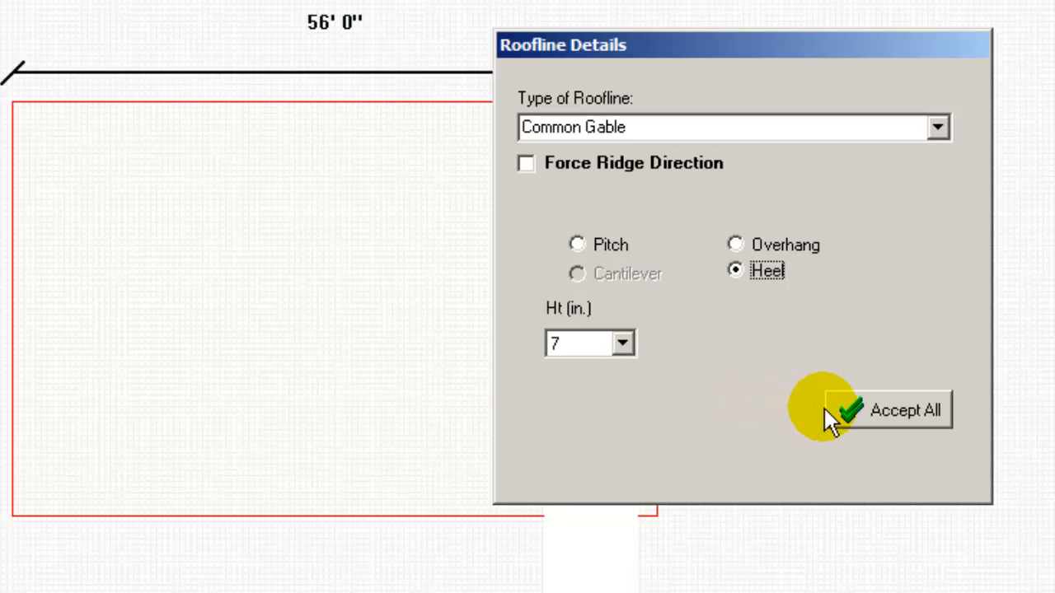
click(891, 410)
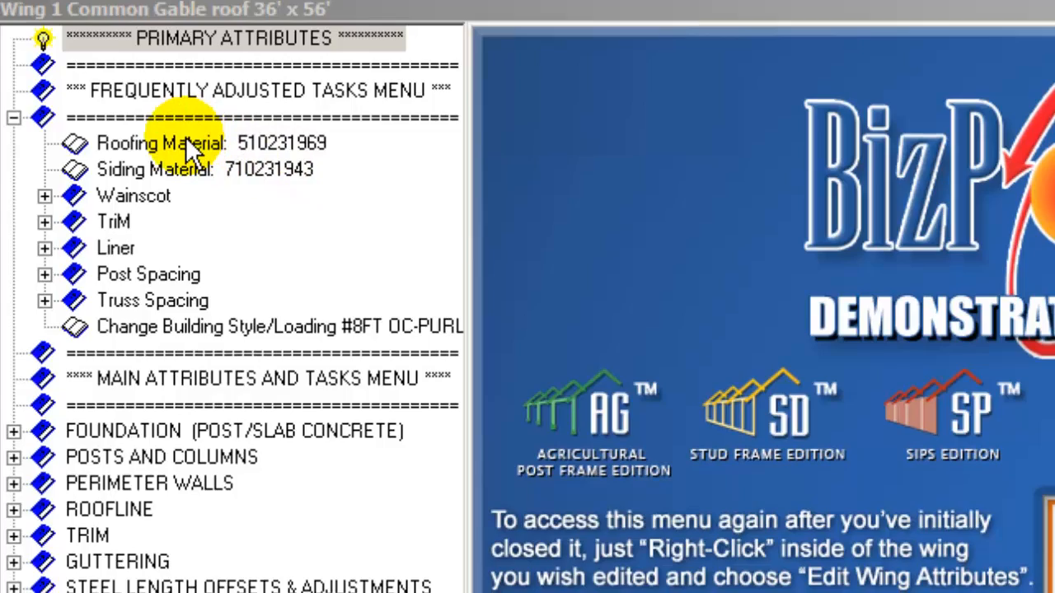
click(190, 144)
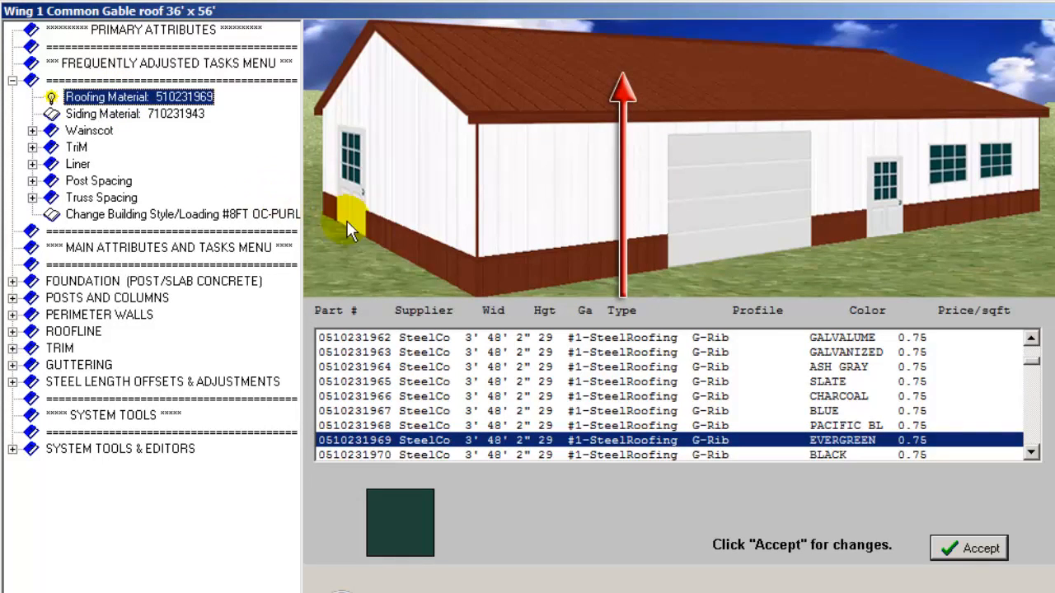
click(1030, 357)
mouse_move(1032, 356)
mouse_down()
mouse_move(1030, 346)
mouse_move(1030, 403)
mouse_move(1032, 363)
mouse_move(1033, 376)
mouse_up()
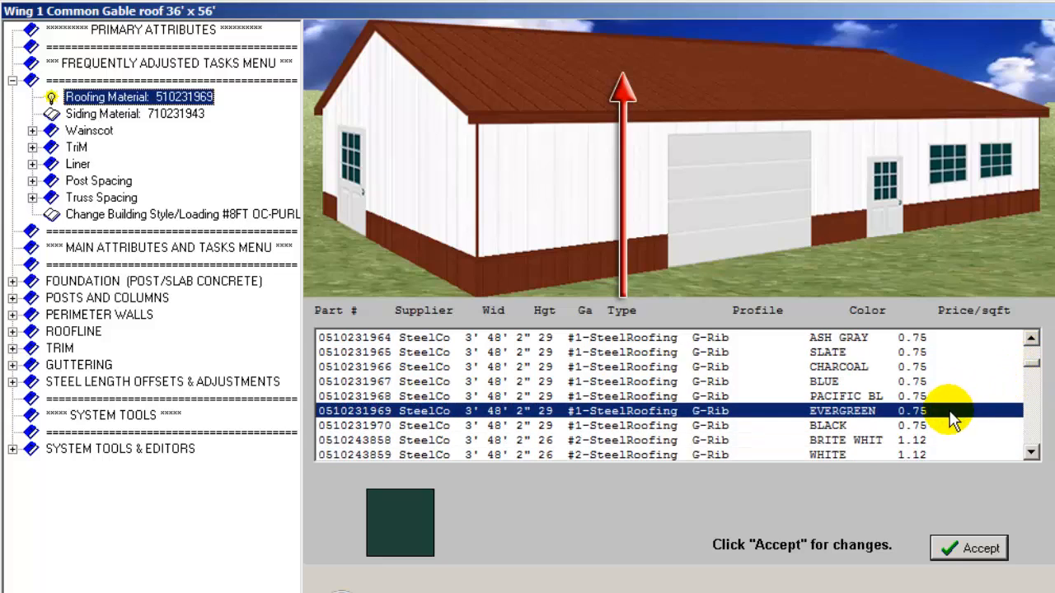
click(977, 548)
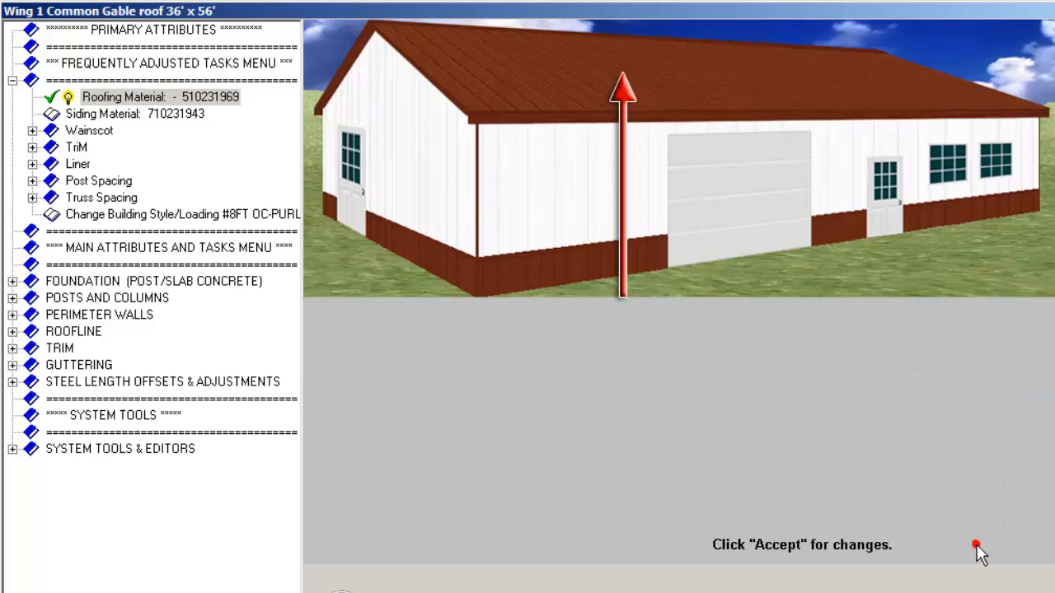
click(116, 114)
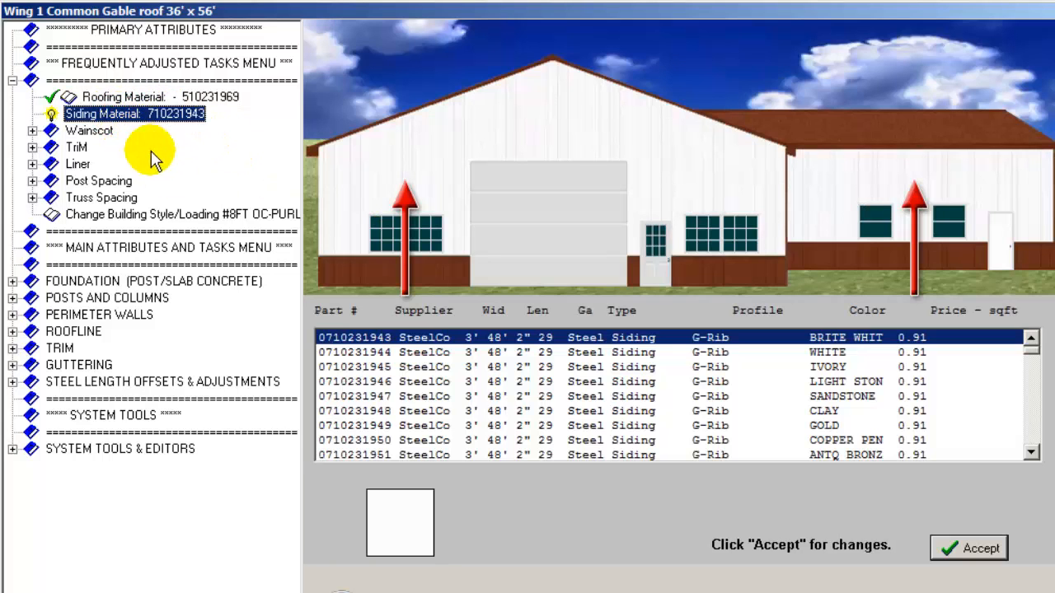
double_click(396, 340)
click(32, 131)
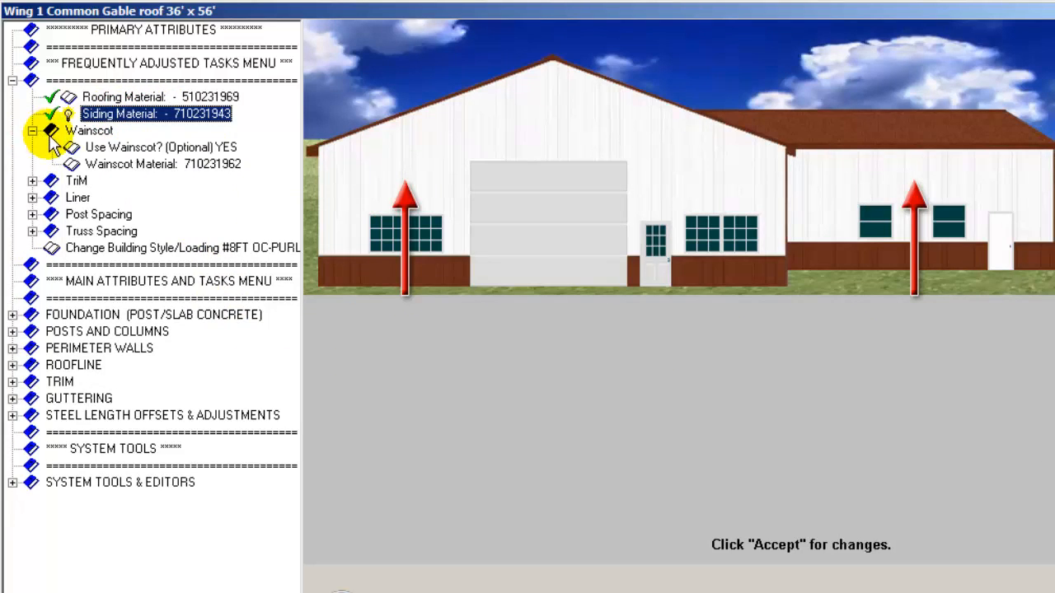
click(150, 151)
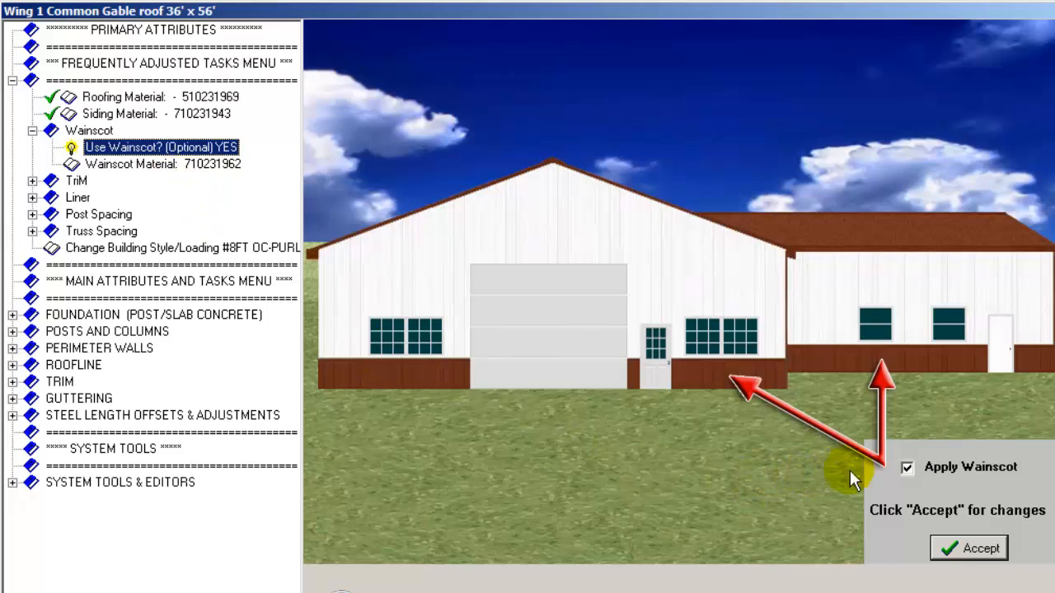
click(905, 467)
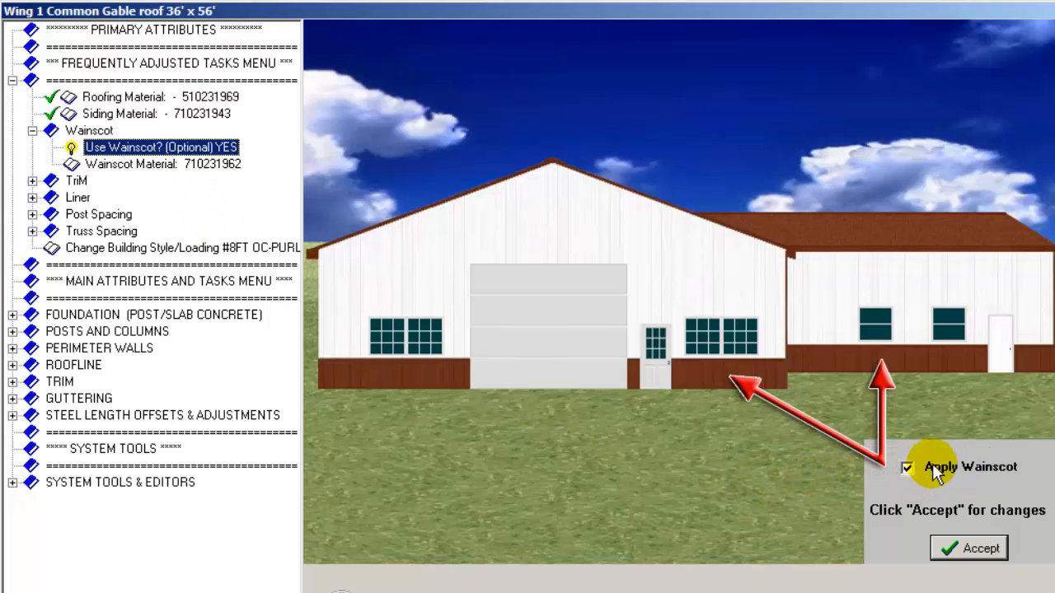
click(124, 165)
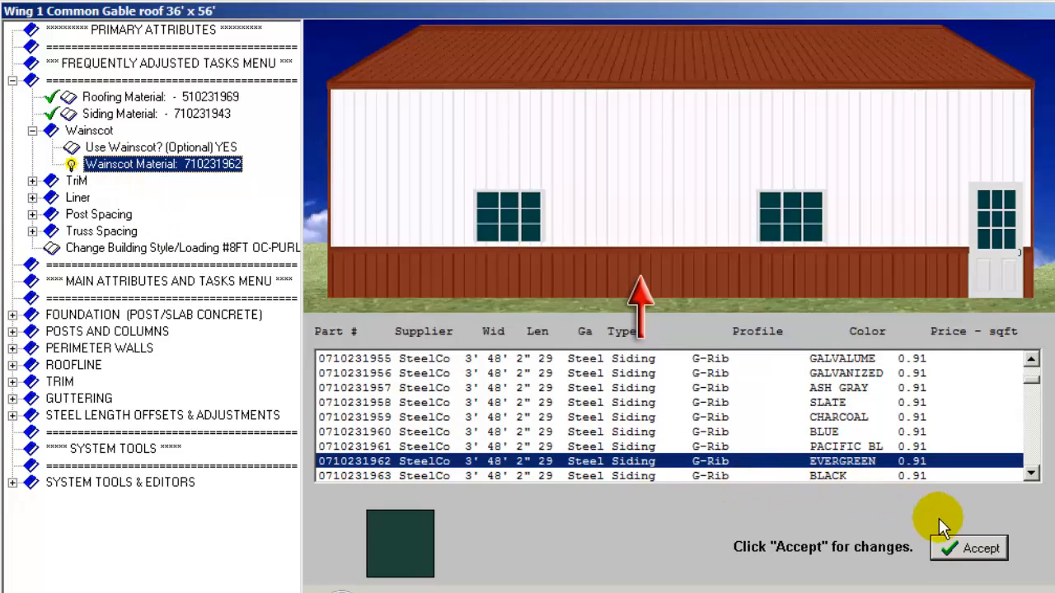
click(979, 550)
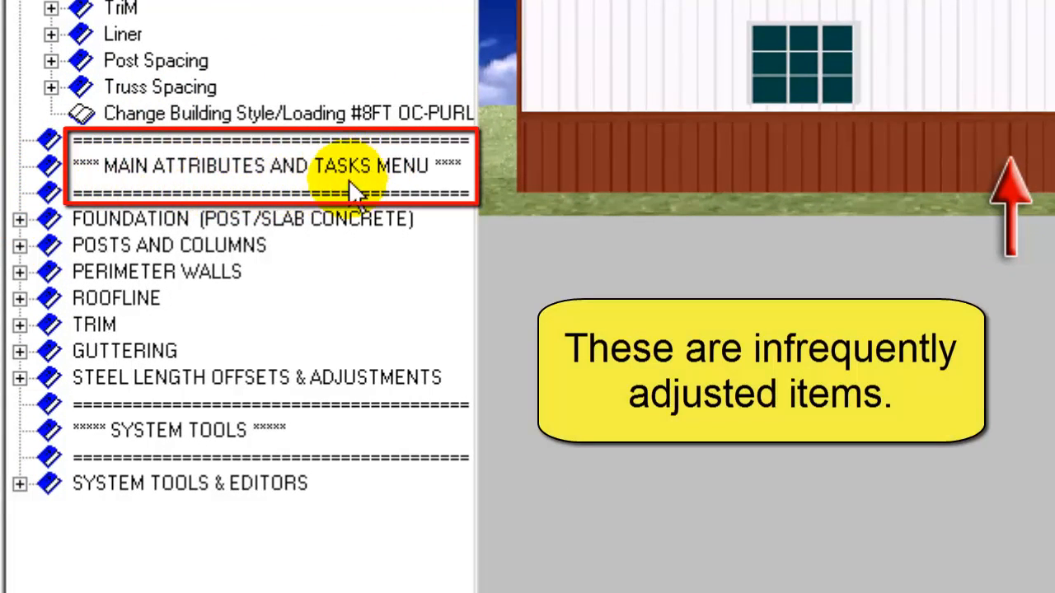
- Look through the foundation, posts and columns, perimeter walls and roofline default settings, and return to the wing plan
click(19, 220)
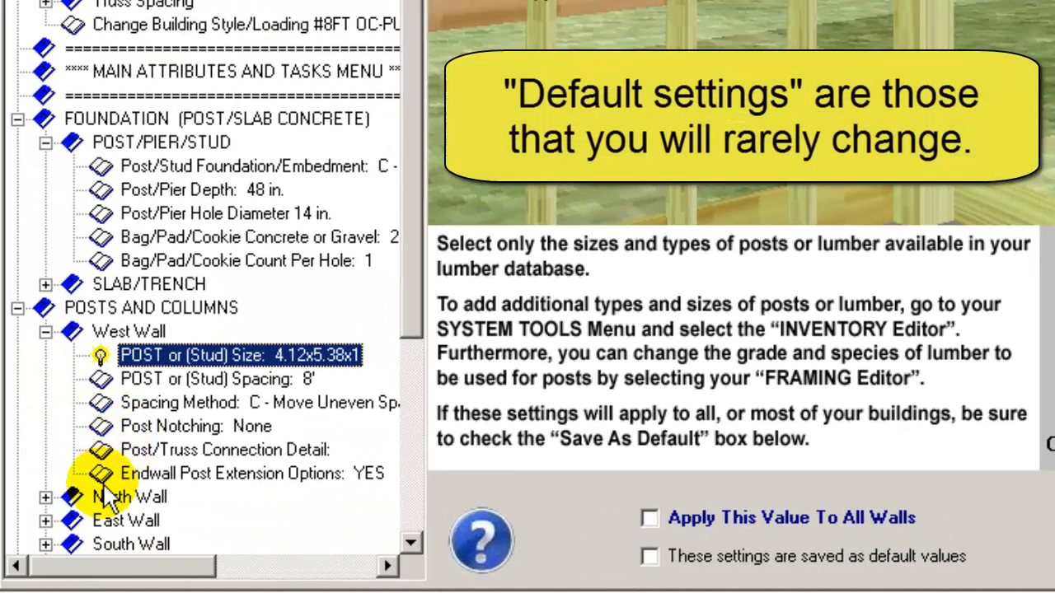
drag(411, 306, 413, 487)
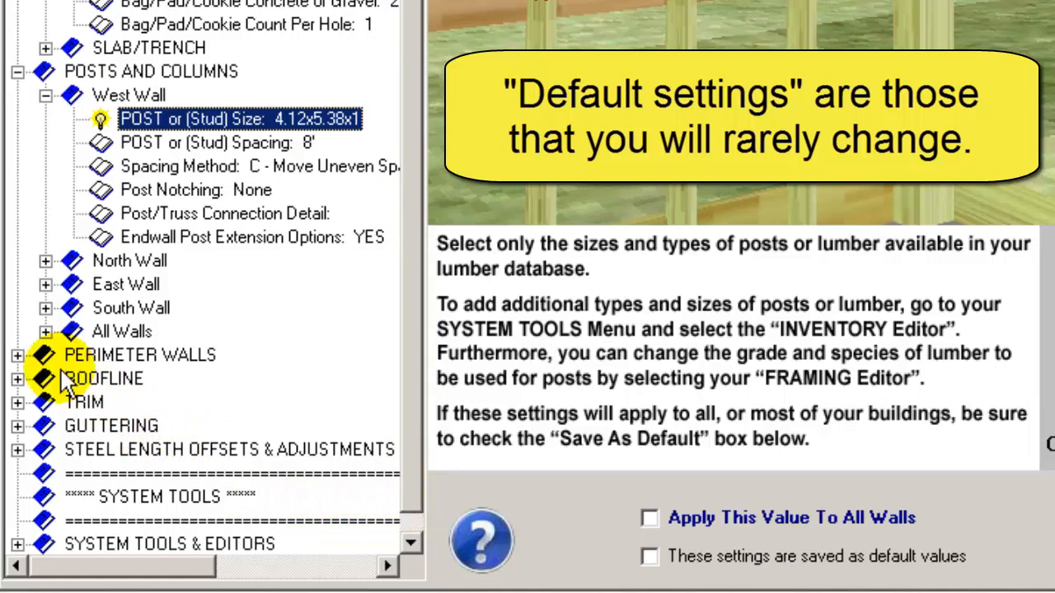
click(17, 355)
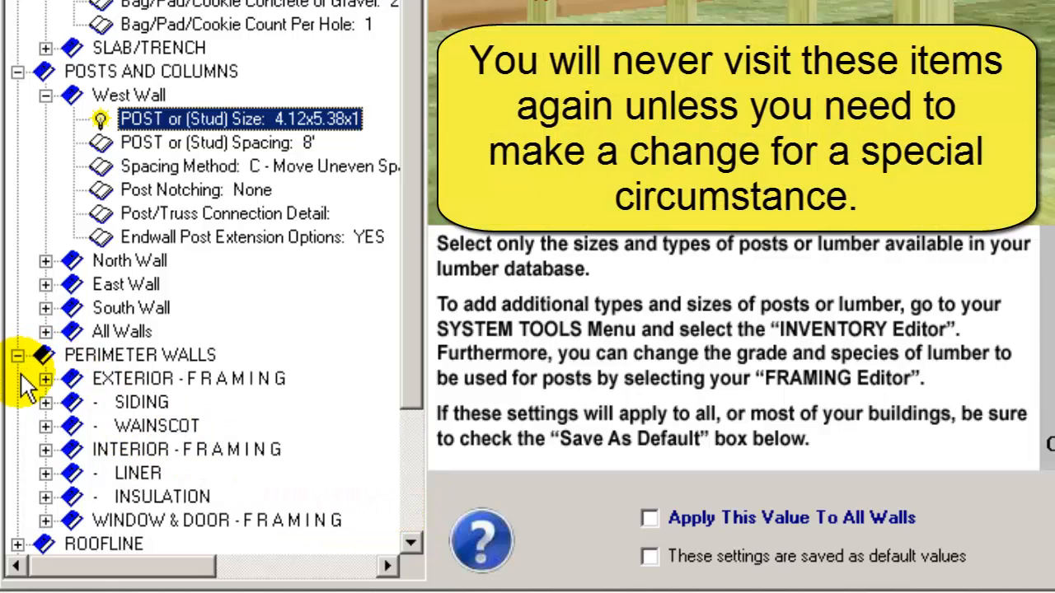
click(17, 545)
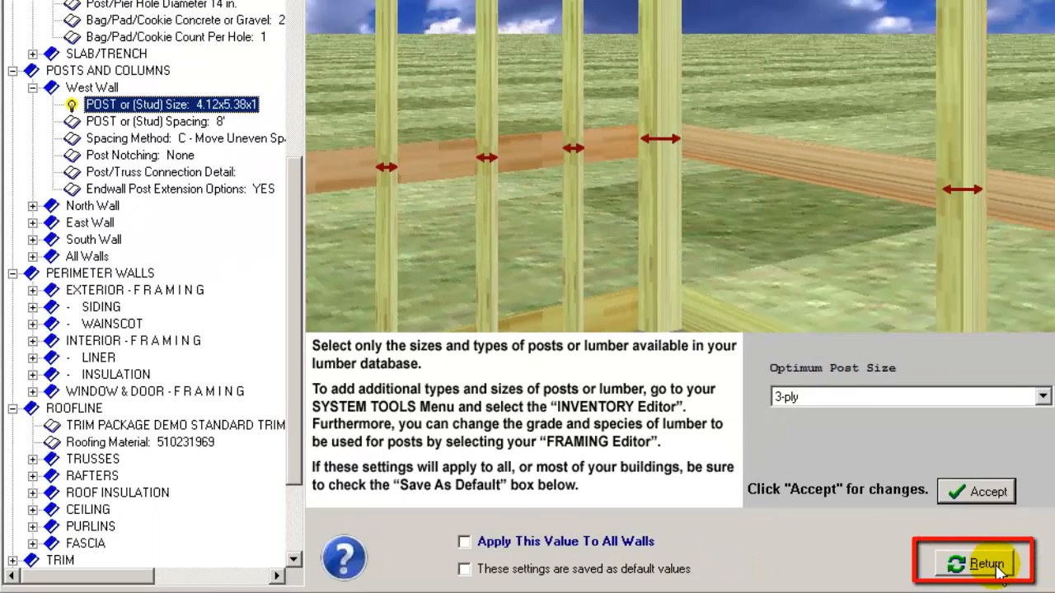
click(993, 567)
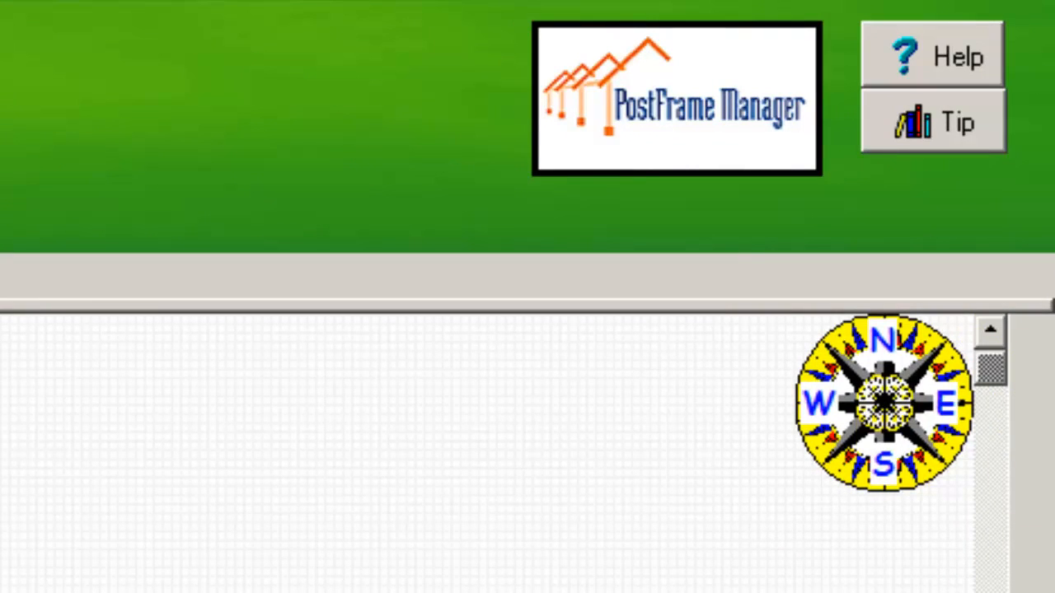
- Rotate the building orientation on the compass until east faces up, and turn it back to north up
click(939, 361)
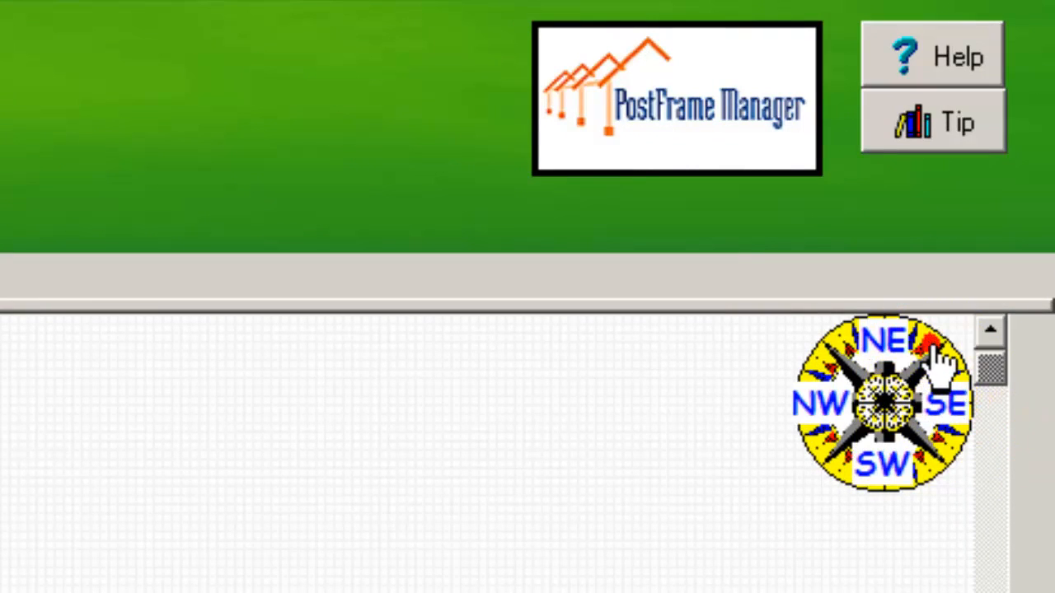
click(940, 361)
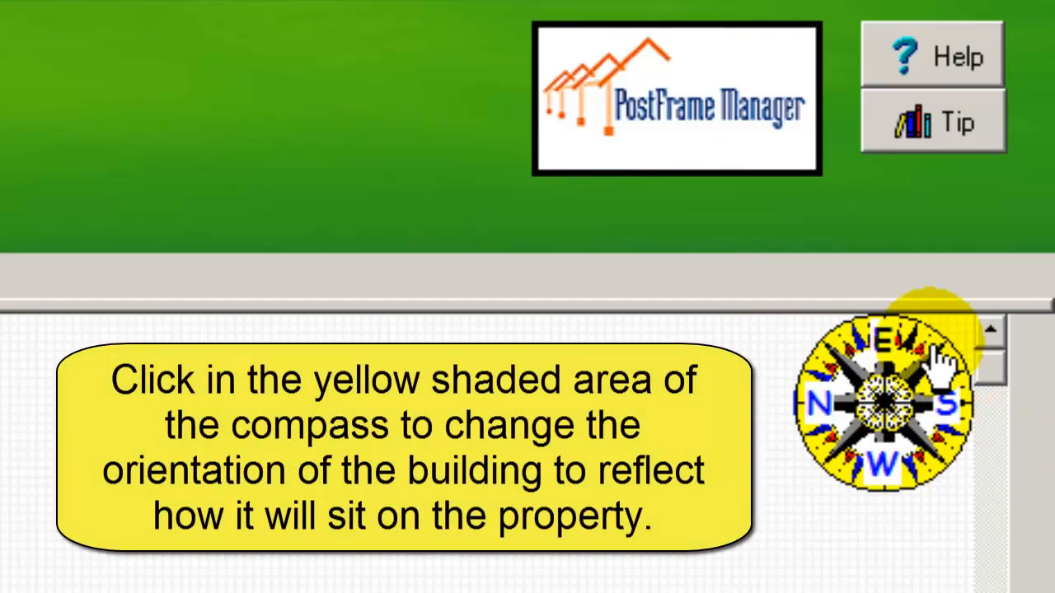
click(842, 356)
click(842, 356)
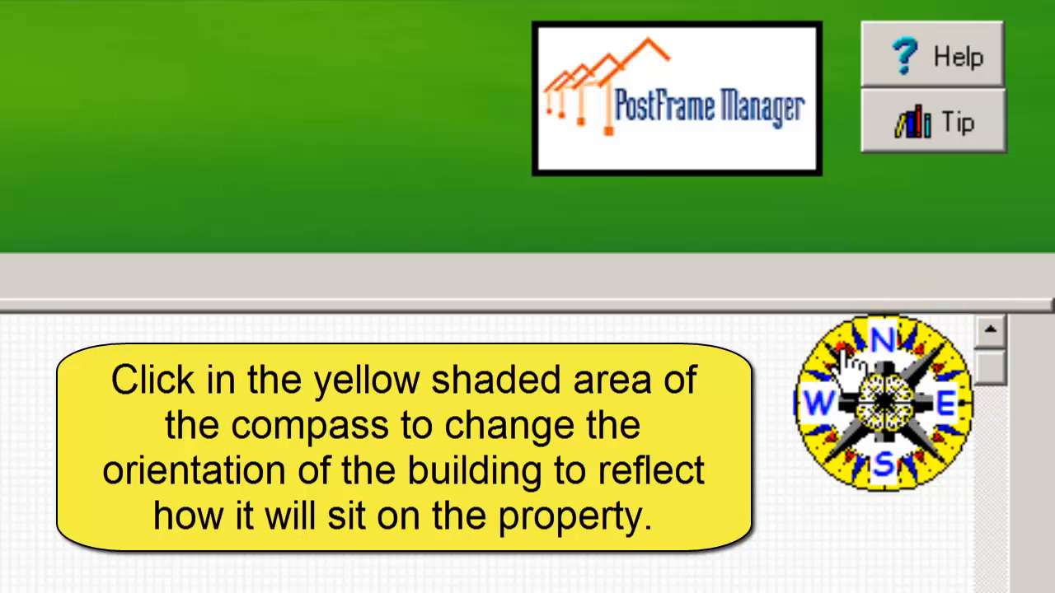